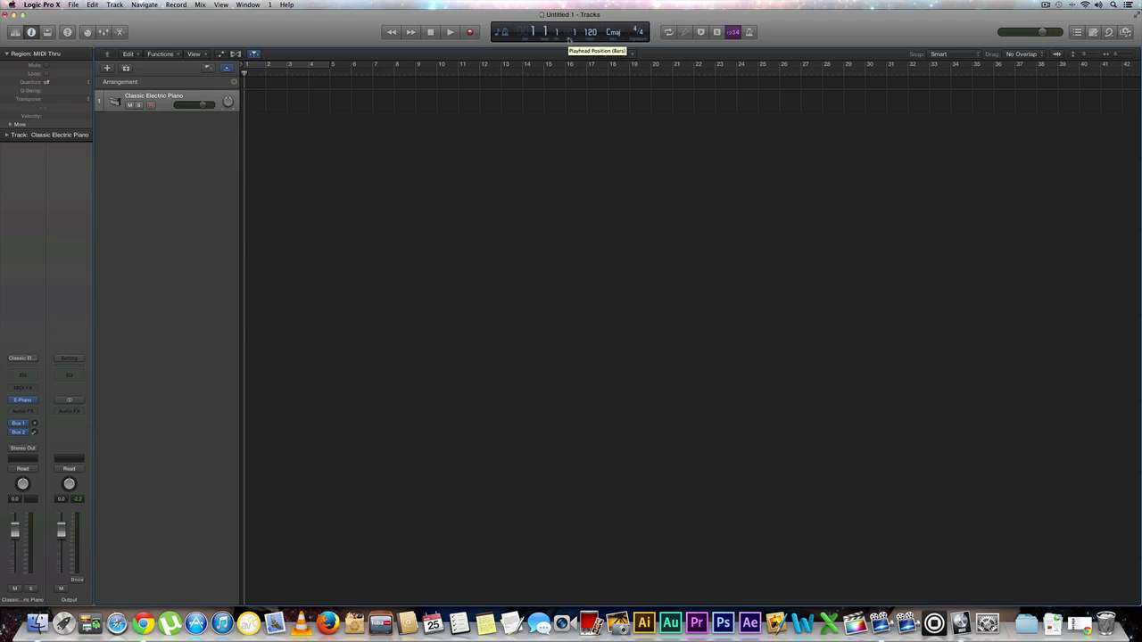
Step: Adjust the tempo, add a Software Instrument track, delete the electric piano track, and close the Library
mouse_move(589, 33)
mouse_down()
mouse_move(590, 13)
mouse_move(590, 33)
mouse_up()
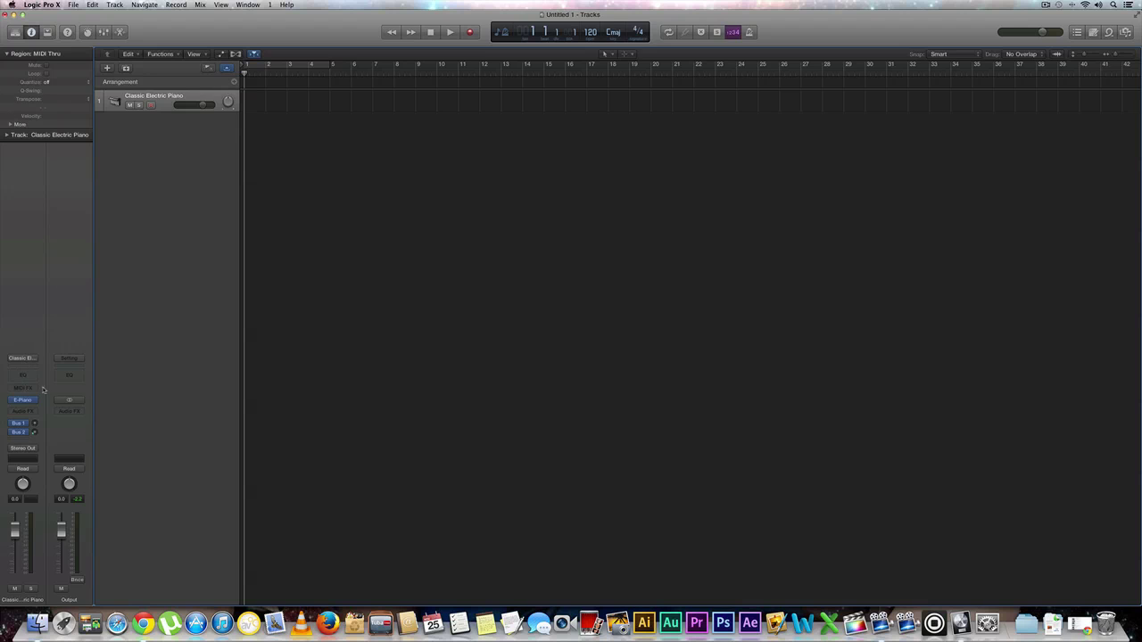
click(107, 68)
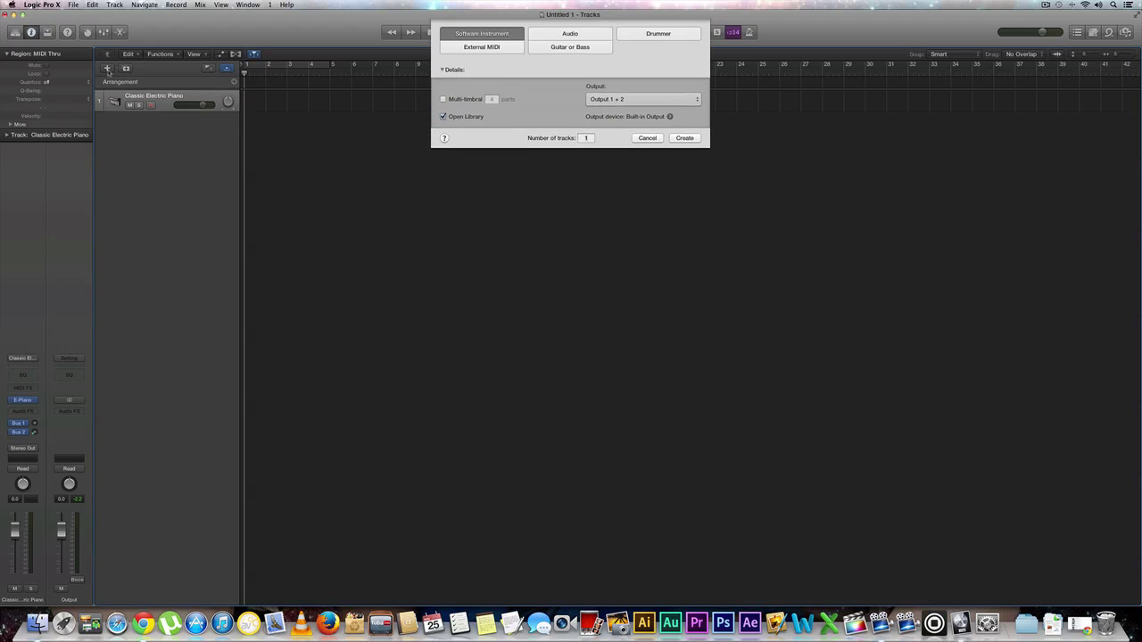
click(692, 146)
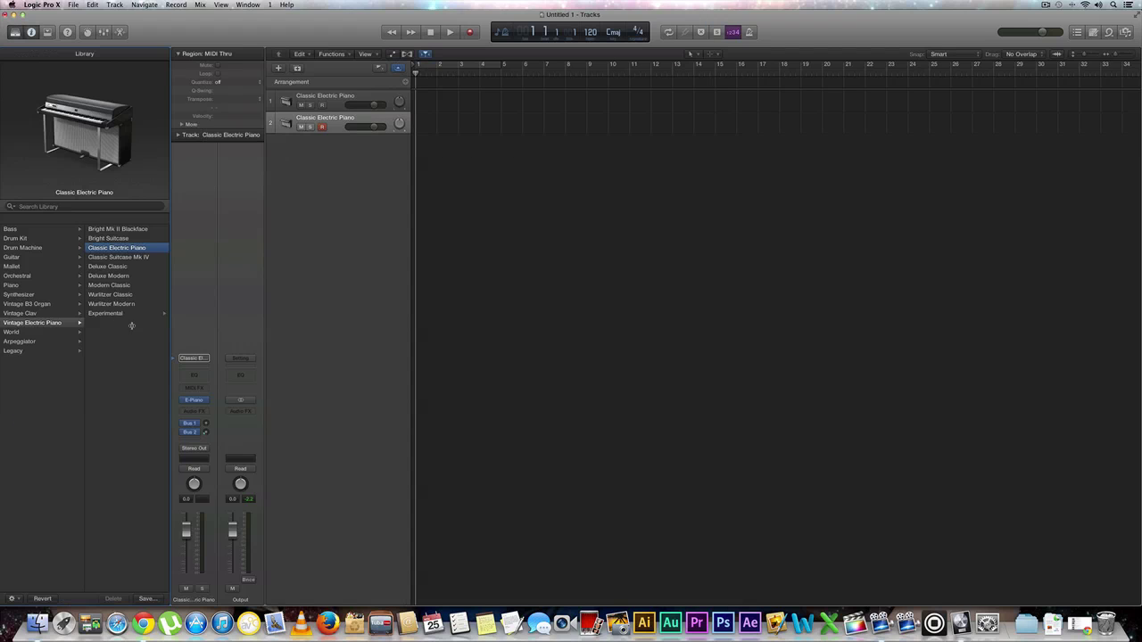
click(330, 99)
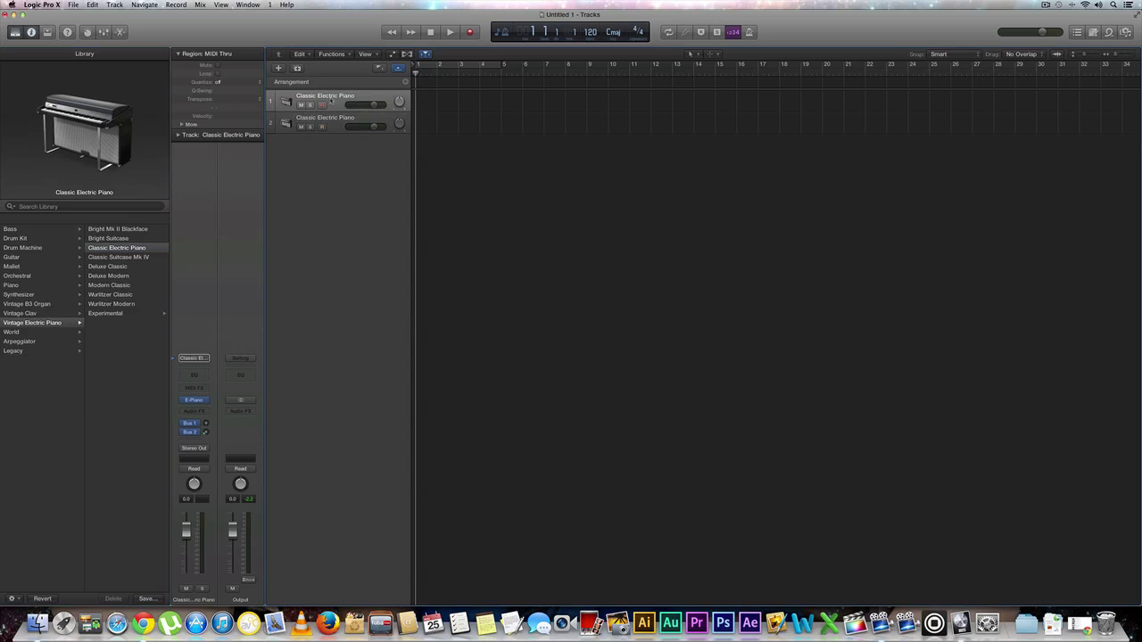
key(super+BackSpace)
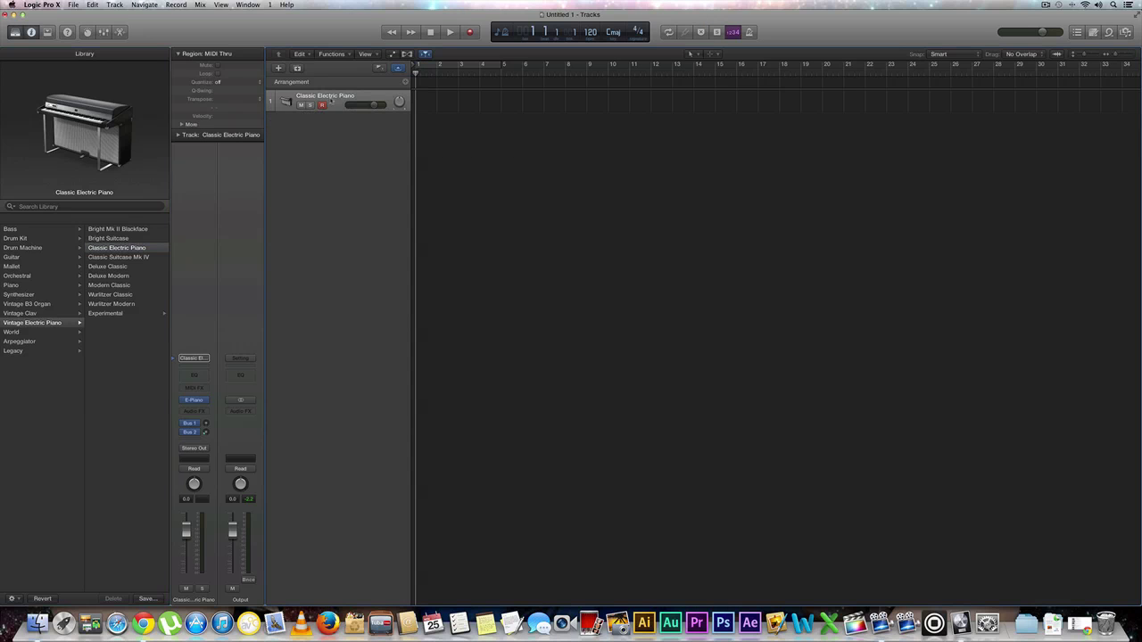
click(15, 33)
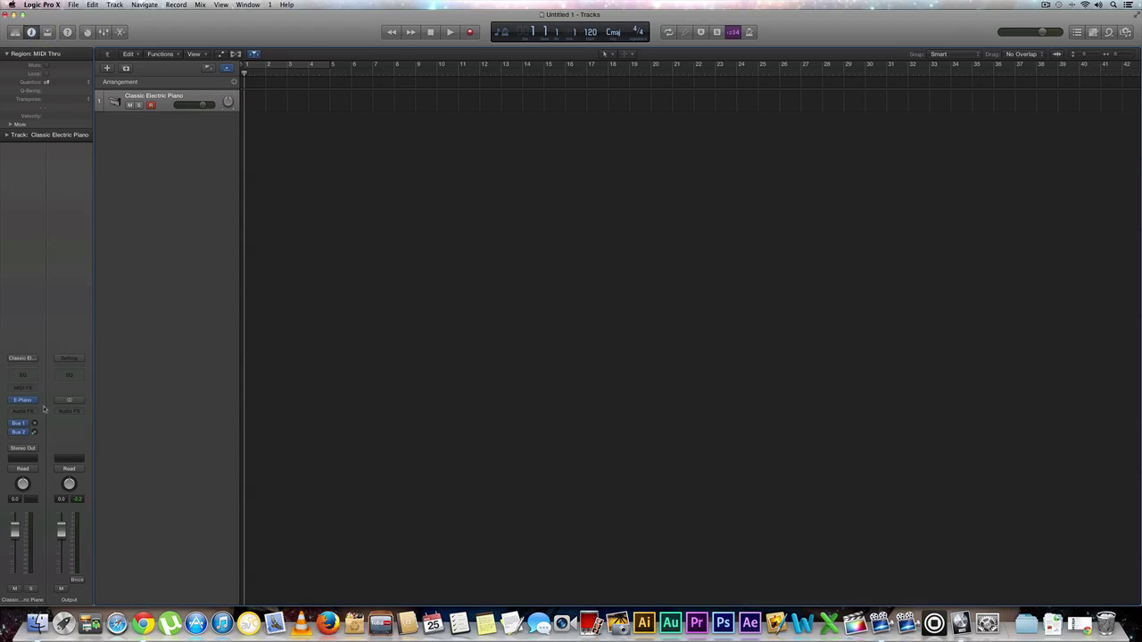
Step: Load Ultrabeat (Stereo) into the instrument slot and move its window toward the screen centre
mouse_move(24, 403)
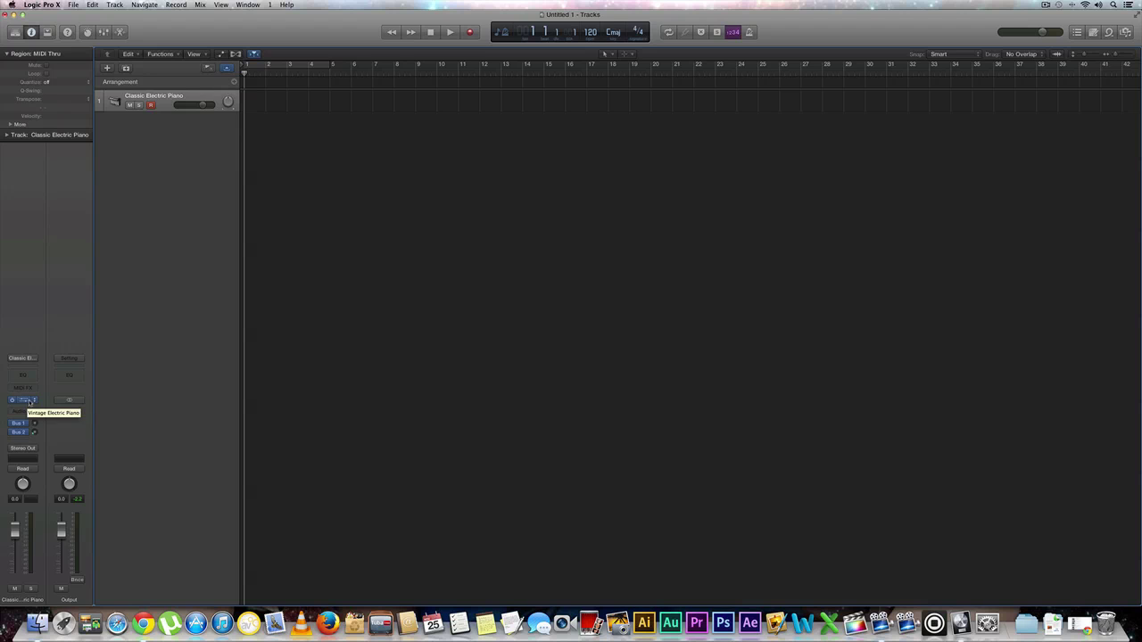
click(32, 402)
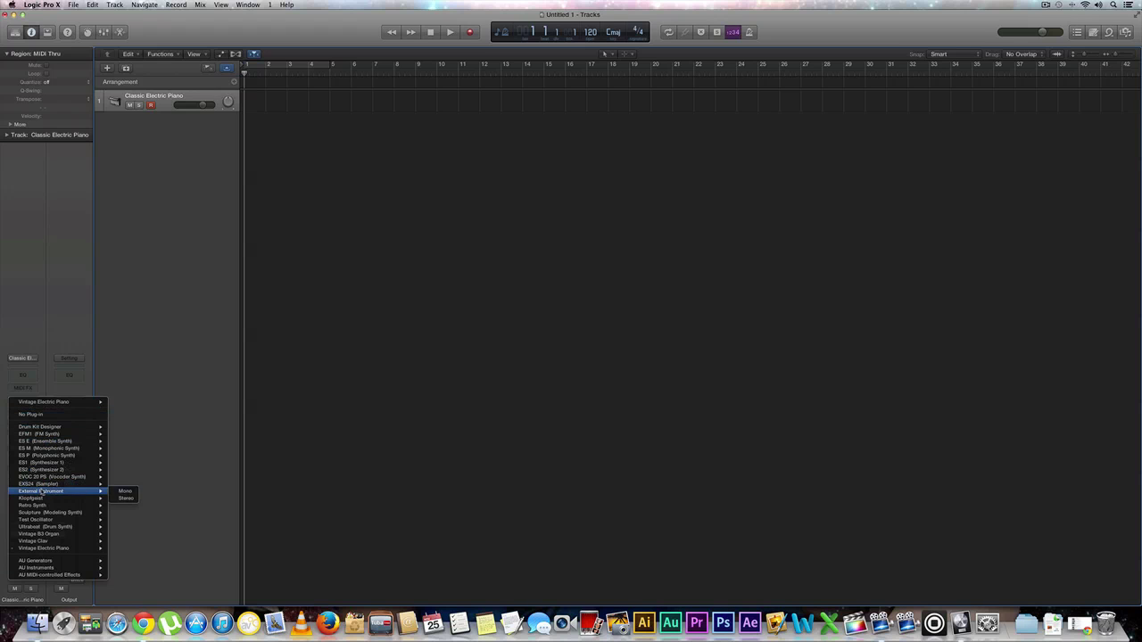
mouse_move(88, 514)
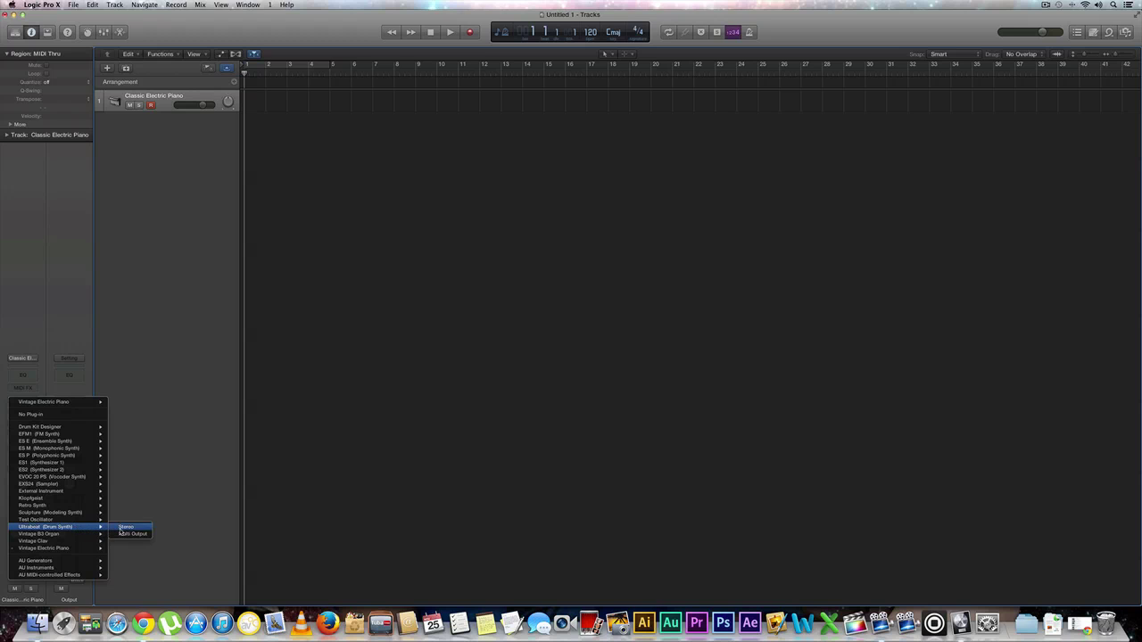
click(125, 527)
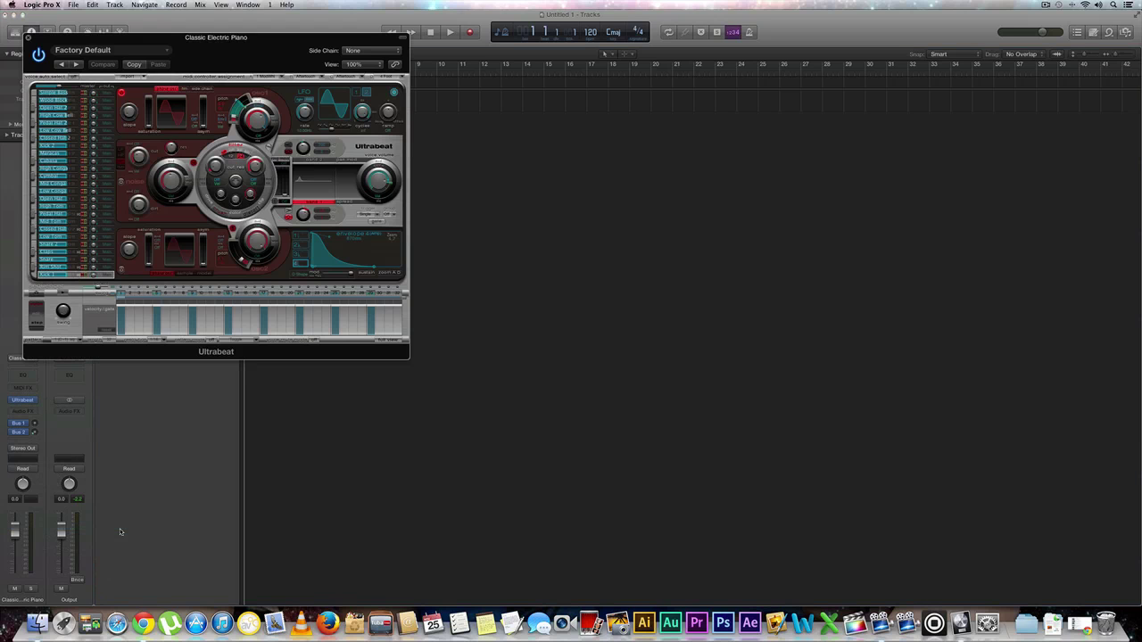
drag(184, 41, 467, 121)
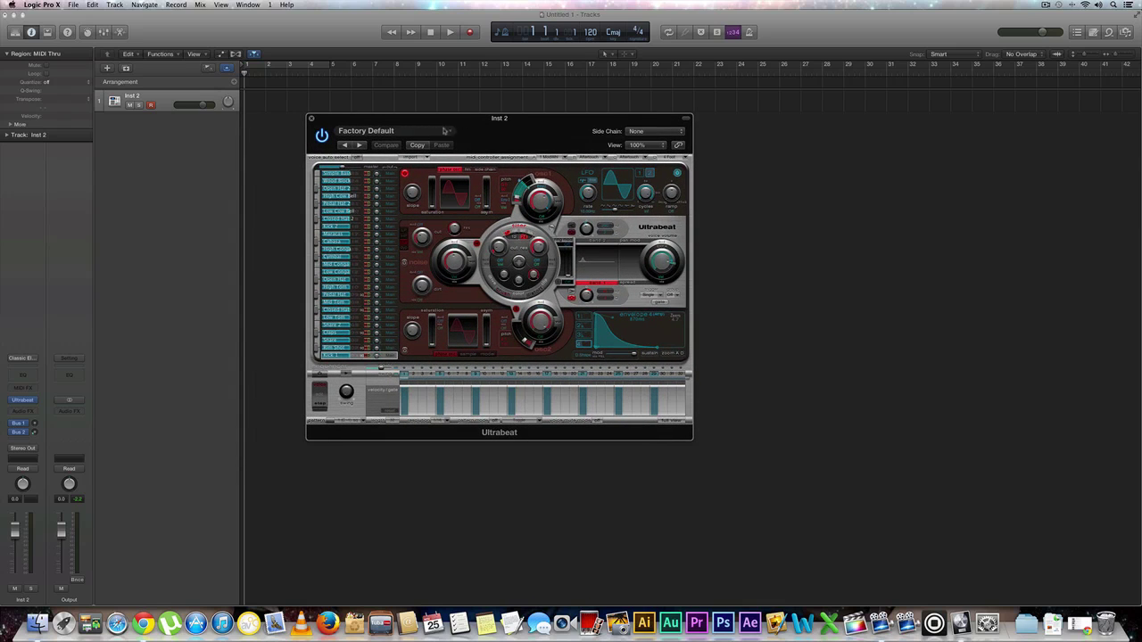
Step: Load the Drum Kits > Adept Machine preset in Ultrabeat and move its window right and down
click(427, 134)
mouse_move(390, 290)
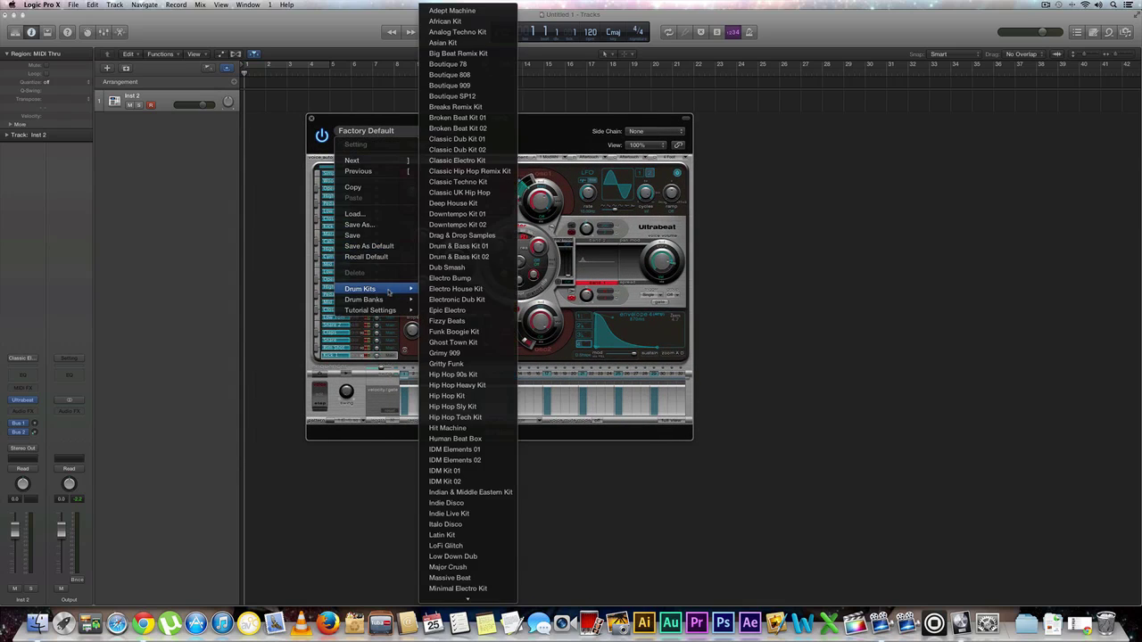
click(470, 11)
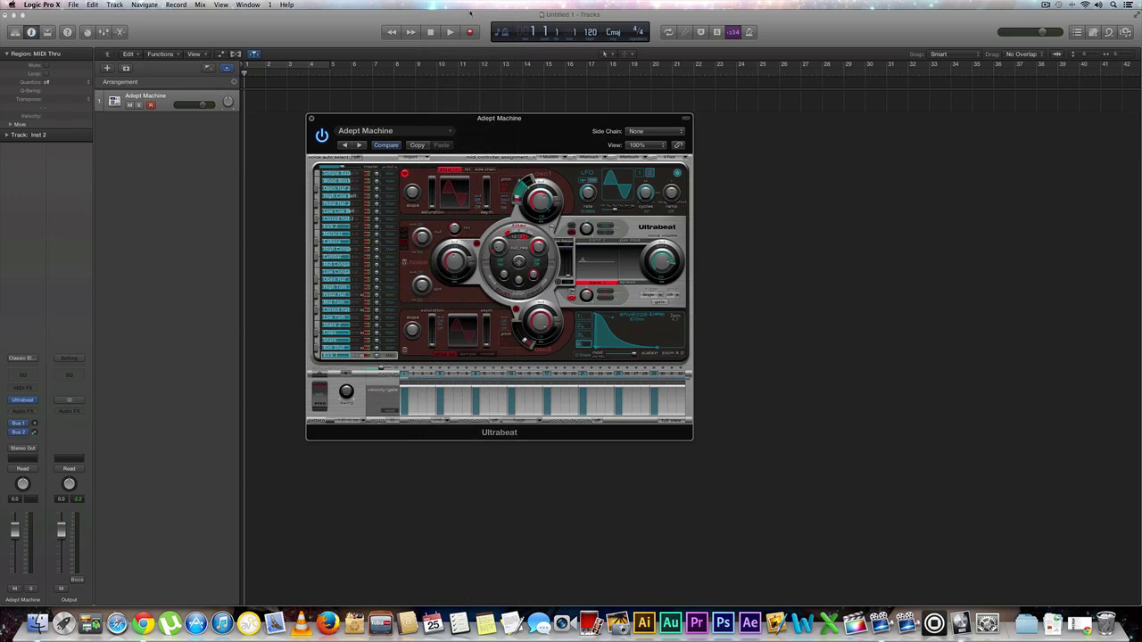
drag(383, 121, 665, 217)
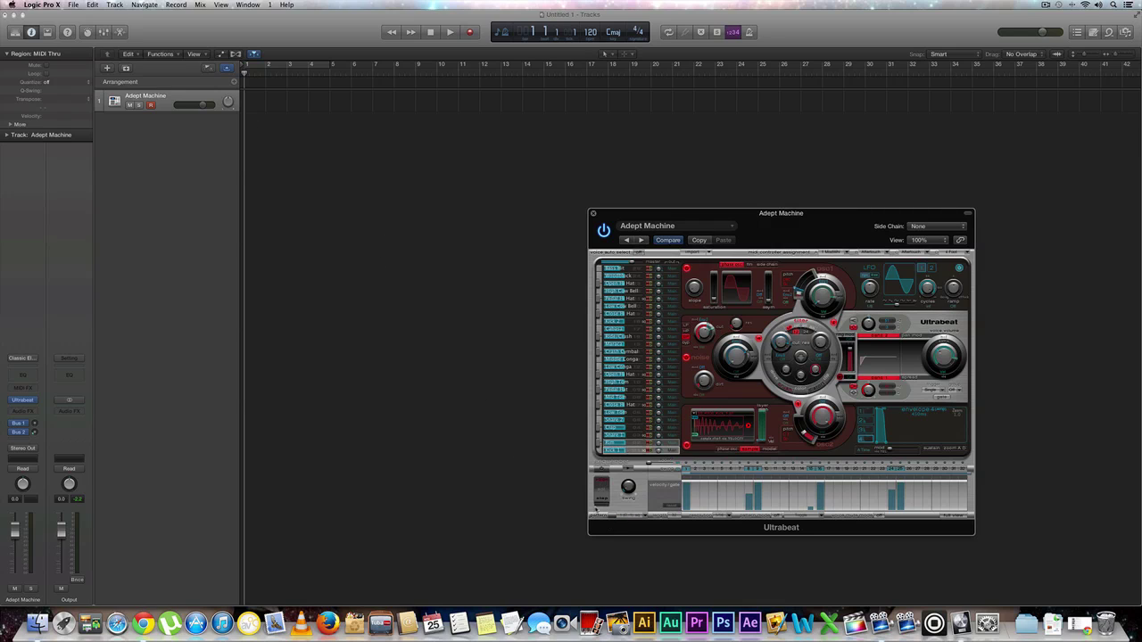
Step: Place pattern 1 at bar 1 and pattern 2 at bar 5, looping the second region out toward bar 15
drag(614, 515, 329, 95)
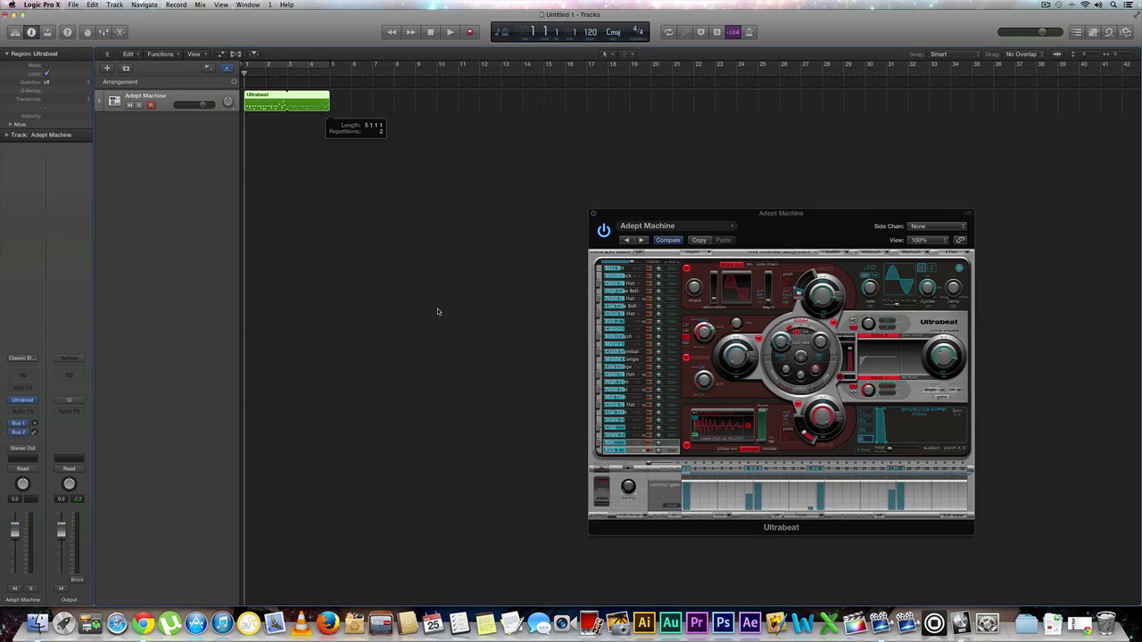
click(646, 517)
click(640, 527)
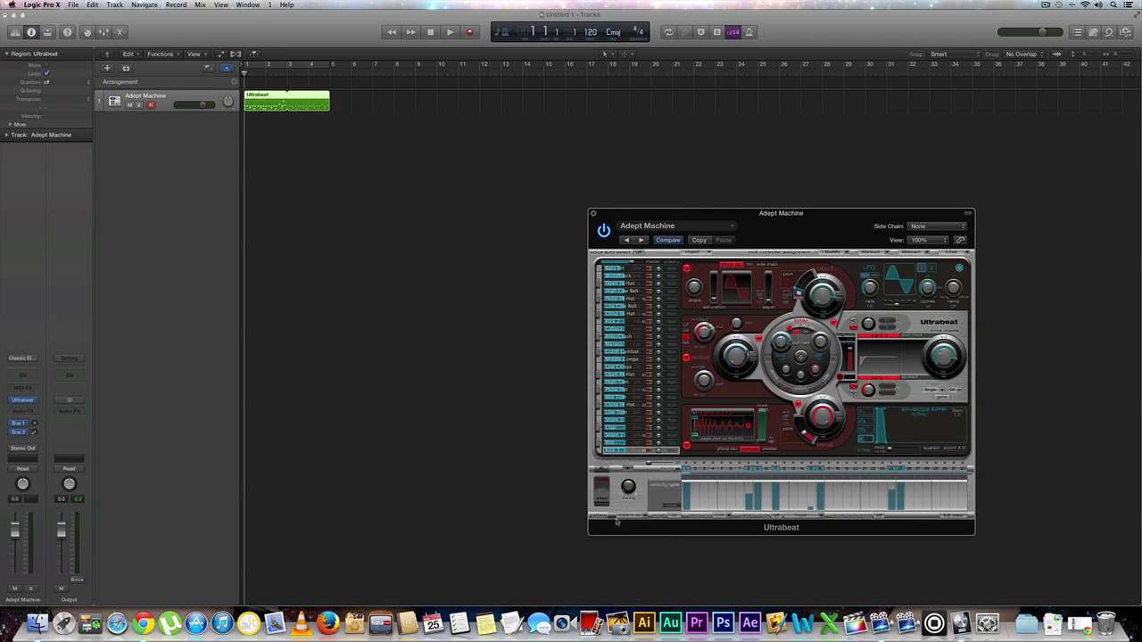
drag(616, 520, 343, 105)
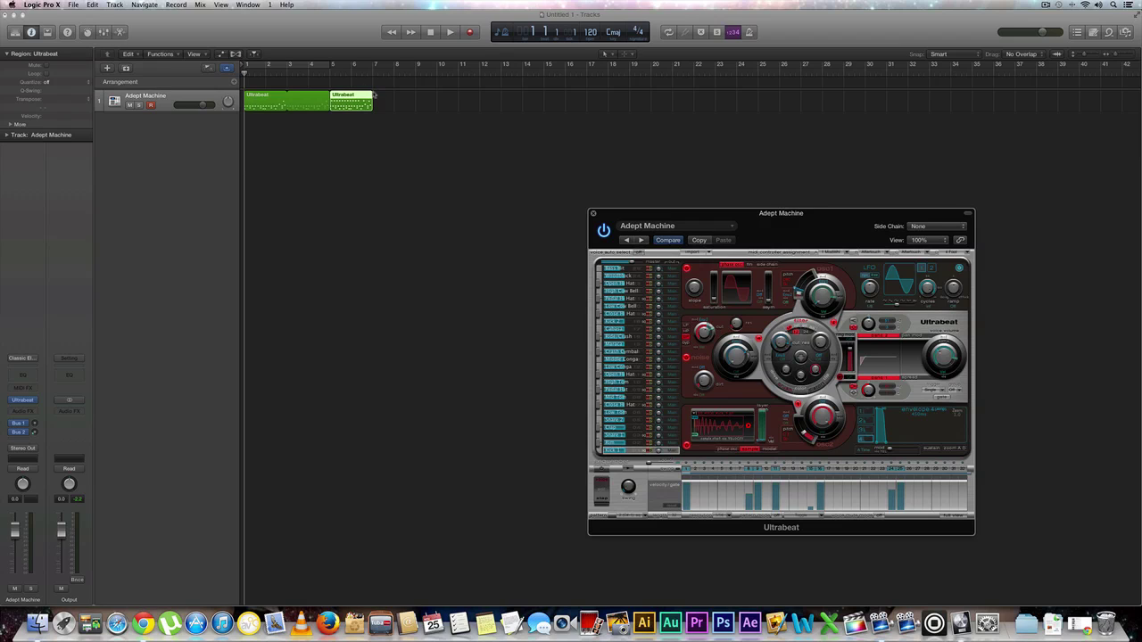
drag(374, 94, 544, 113)
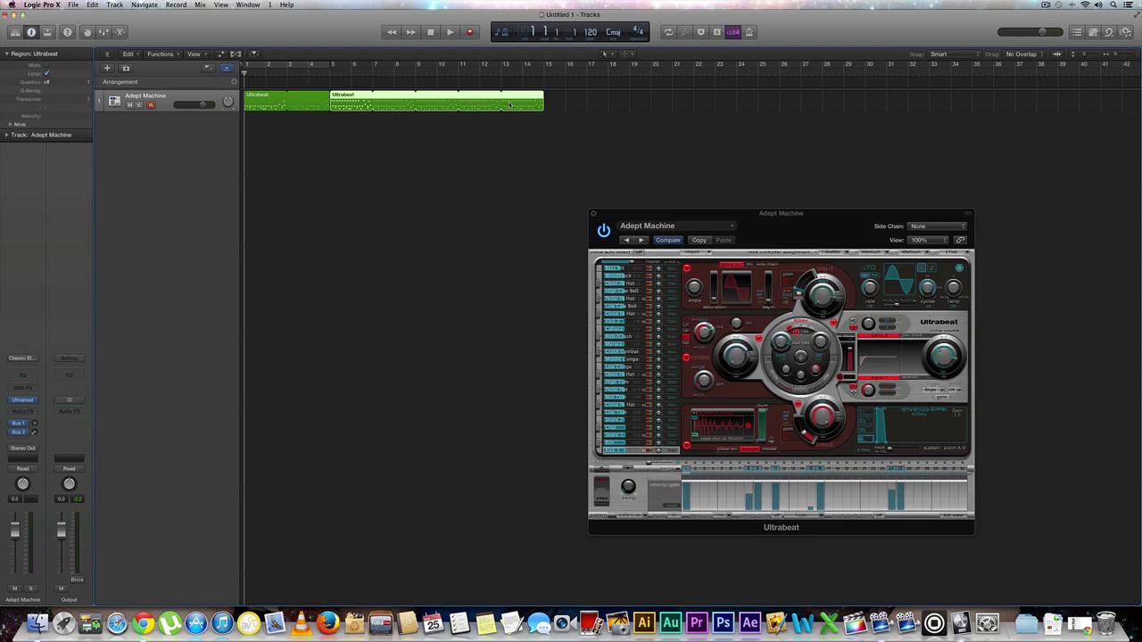
Step: Place pattern 3 after bar 15 and another Ultrabeat pattern near bar 18
click(632, 516)
click(634, 527)
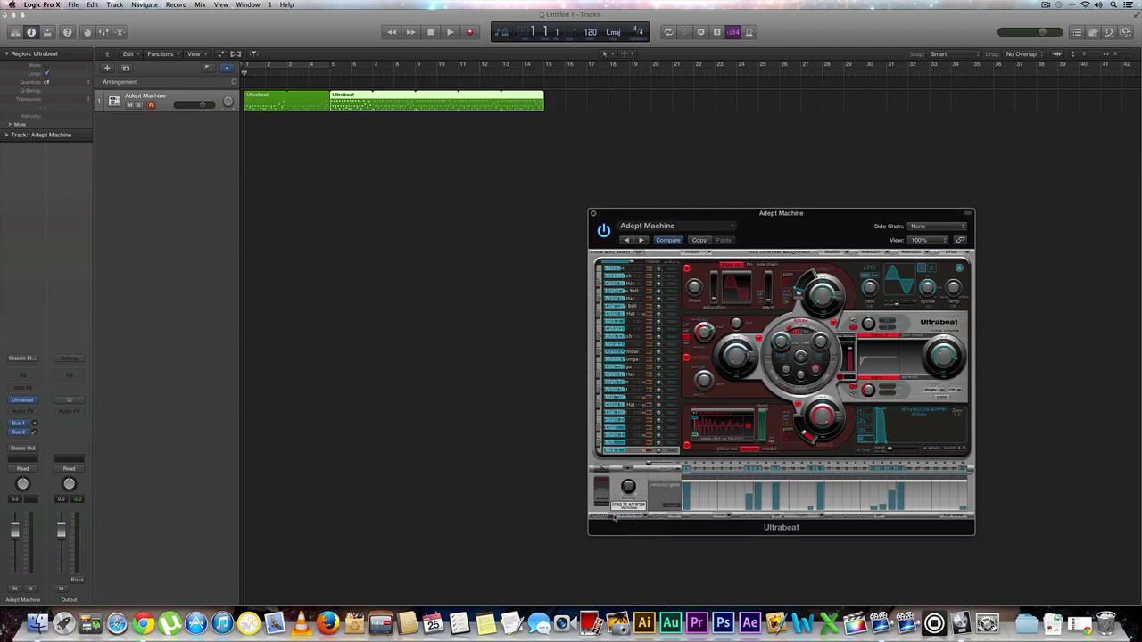
drag(616, 518, 561, 105)
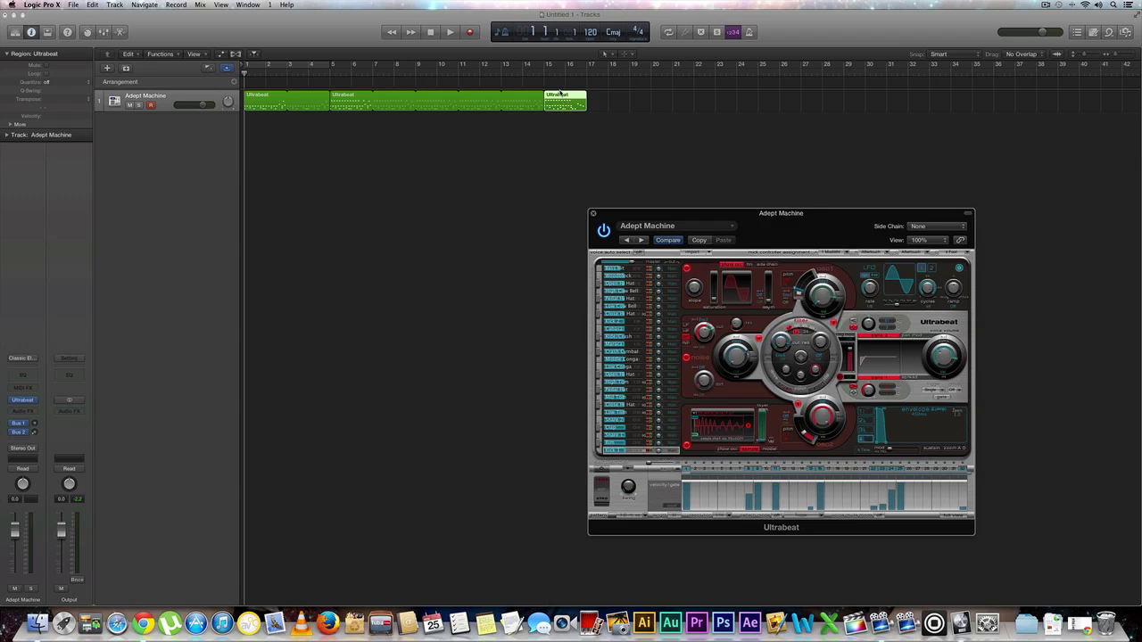
click(614, 518)
click(638, 526)
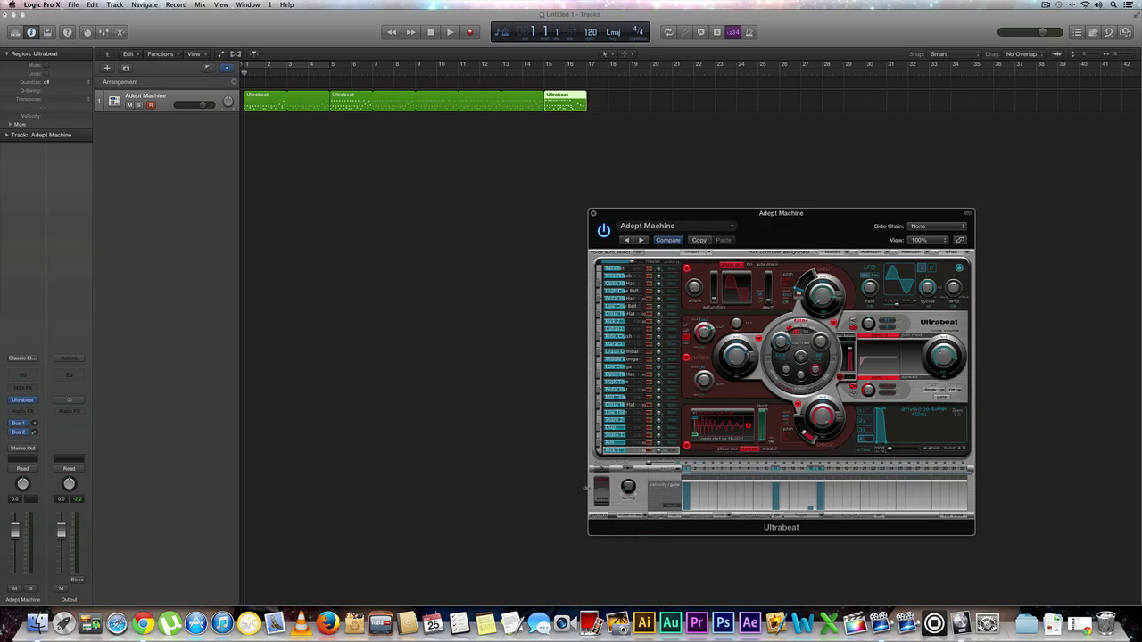
drag(630, 516, 760, 107)
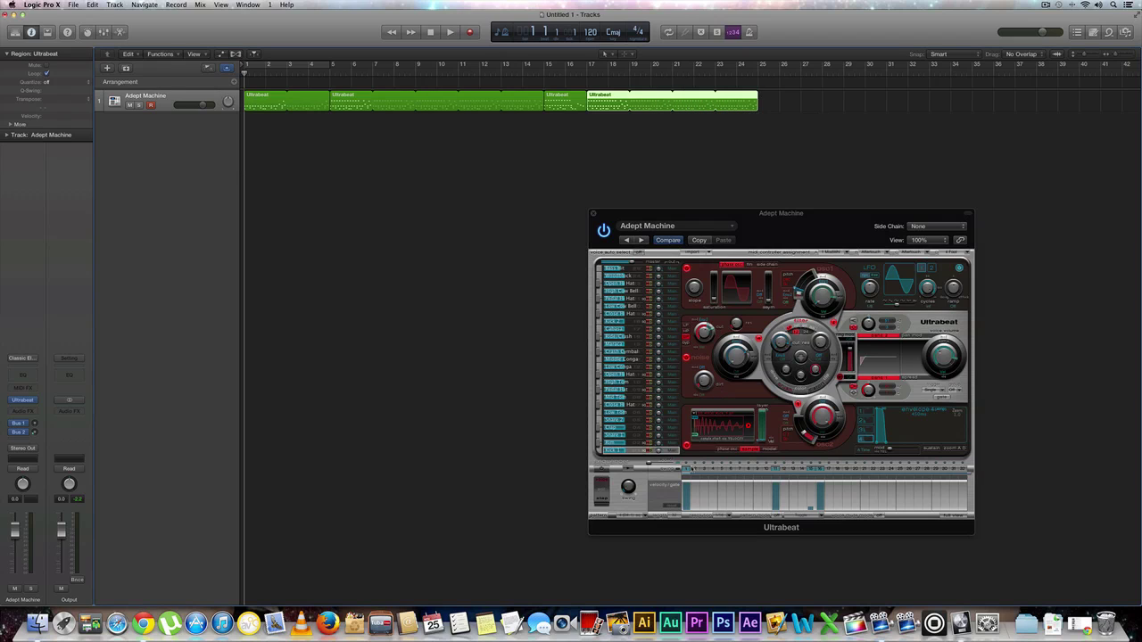
Step: Place pattern 7 as a new region at bar 25 and loop it to about bar 33
click(634, 516)
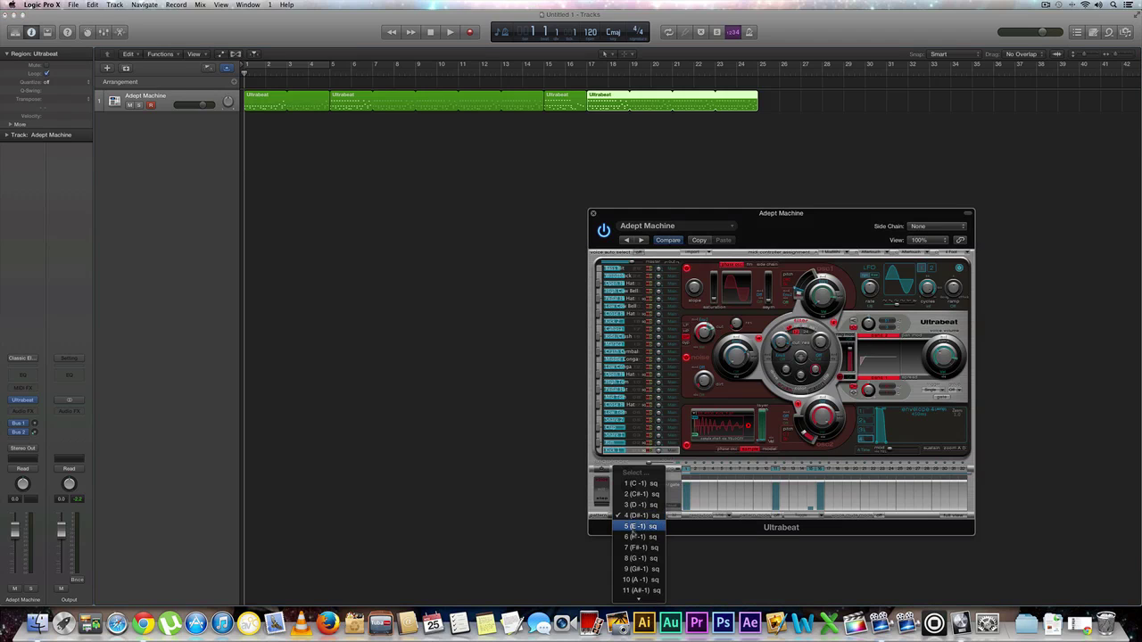
click(632, 547)
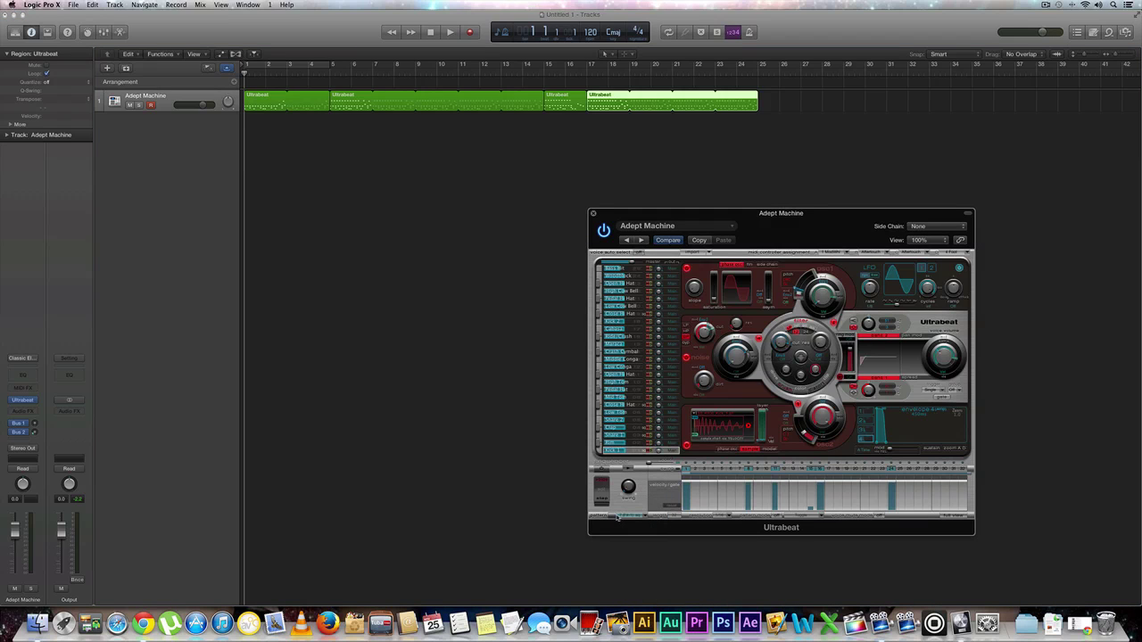
drag(617, 517, 780, 107)
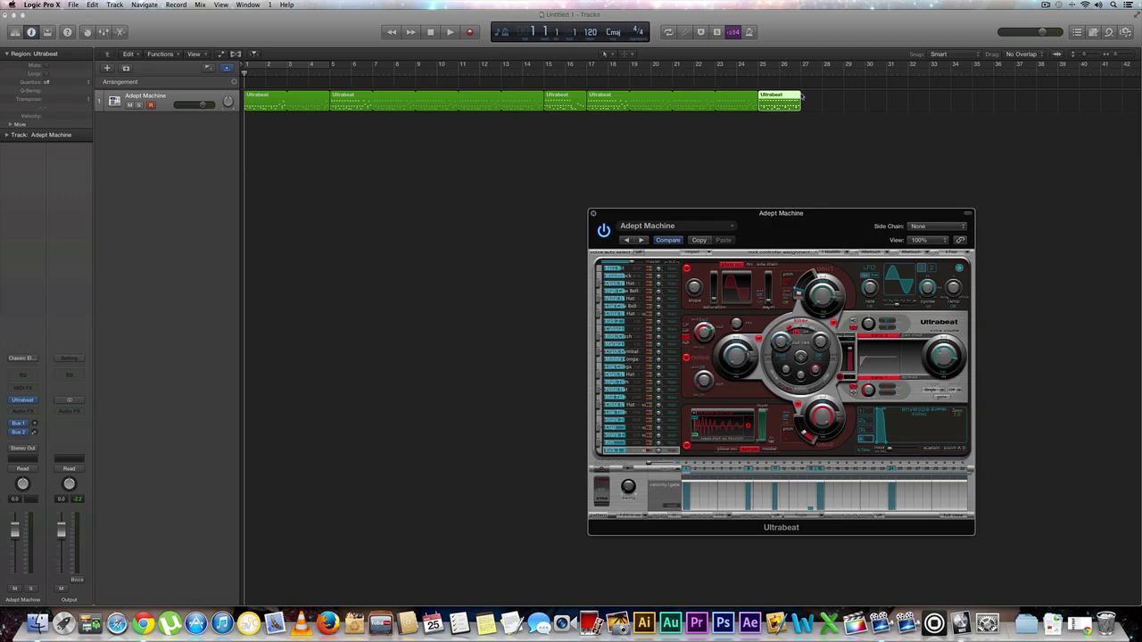
click(805, 98)
drag(803, 96, 933, 116)
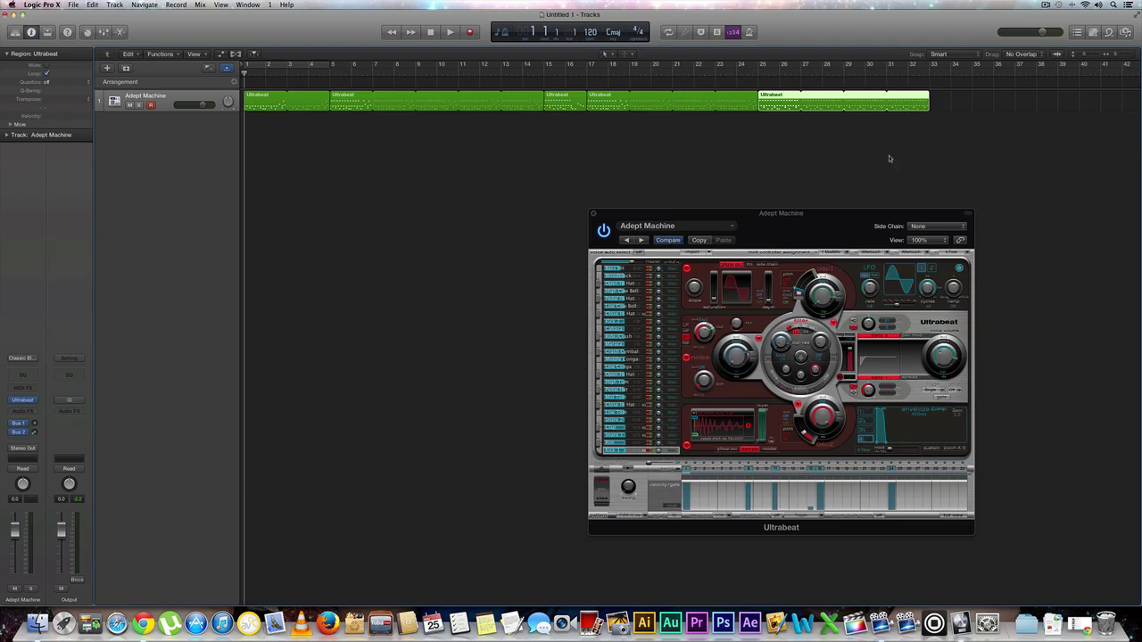
Step: Place a pattern 7 region at bar 33 and loop it through bars 41 and 45 out to bar 49
click(633, 518)
click(633, 527)
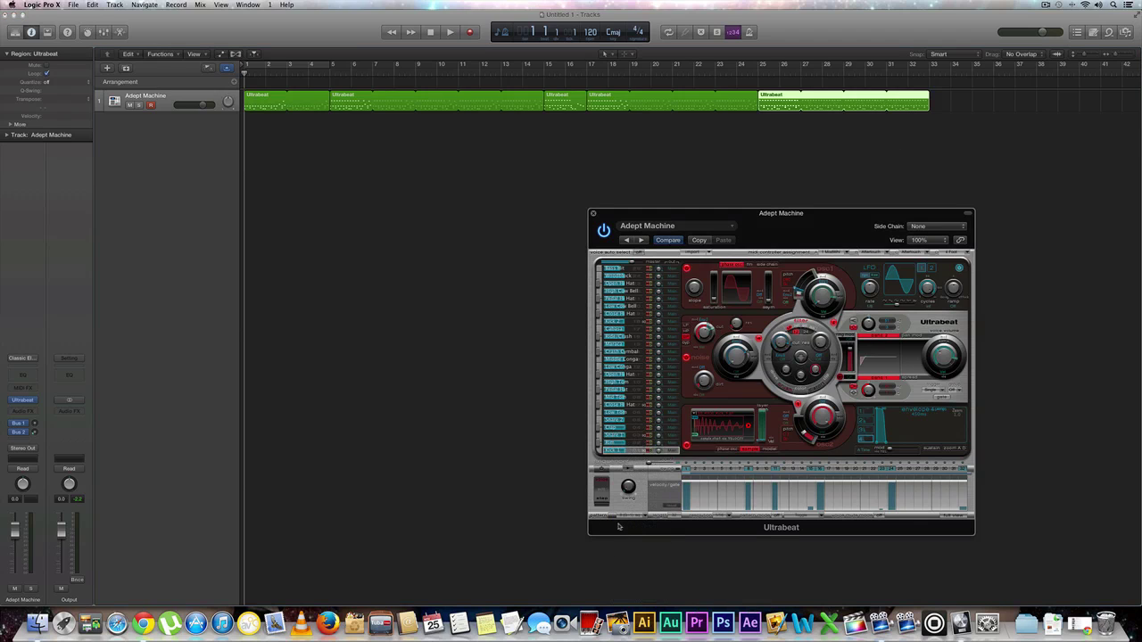
drag(951, 122, 951, 105)
scroll(984, 101, right, 5)
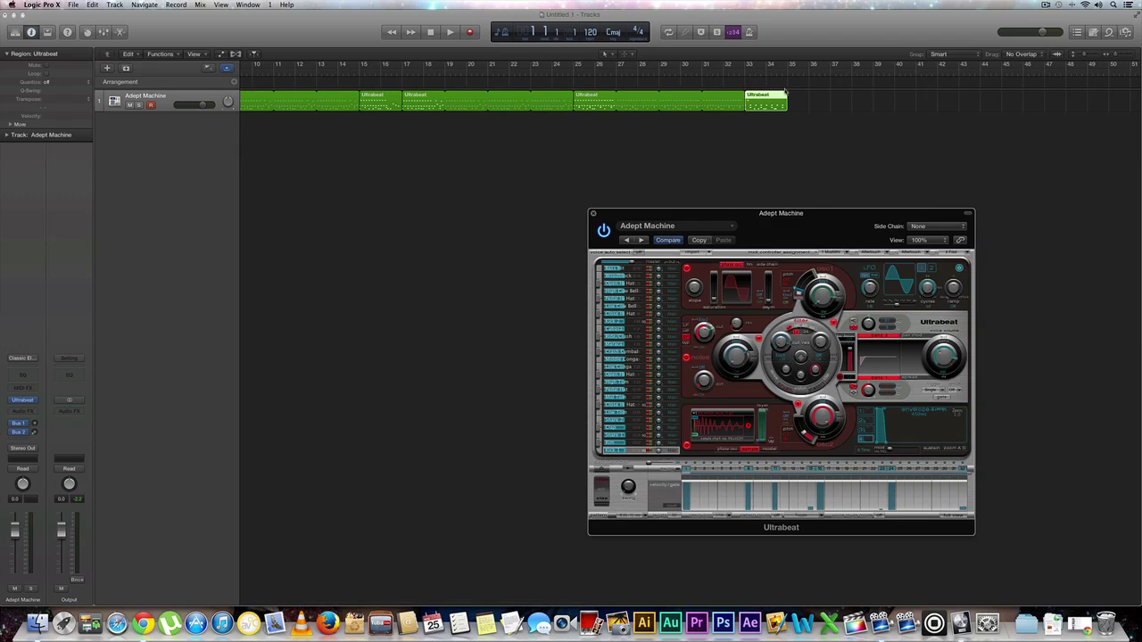
drag(787, 93, 915, 102)
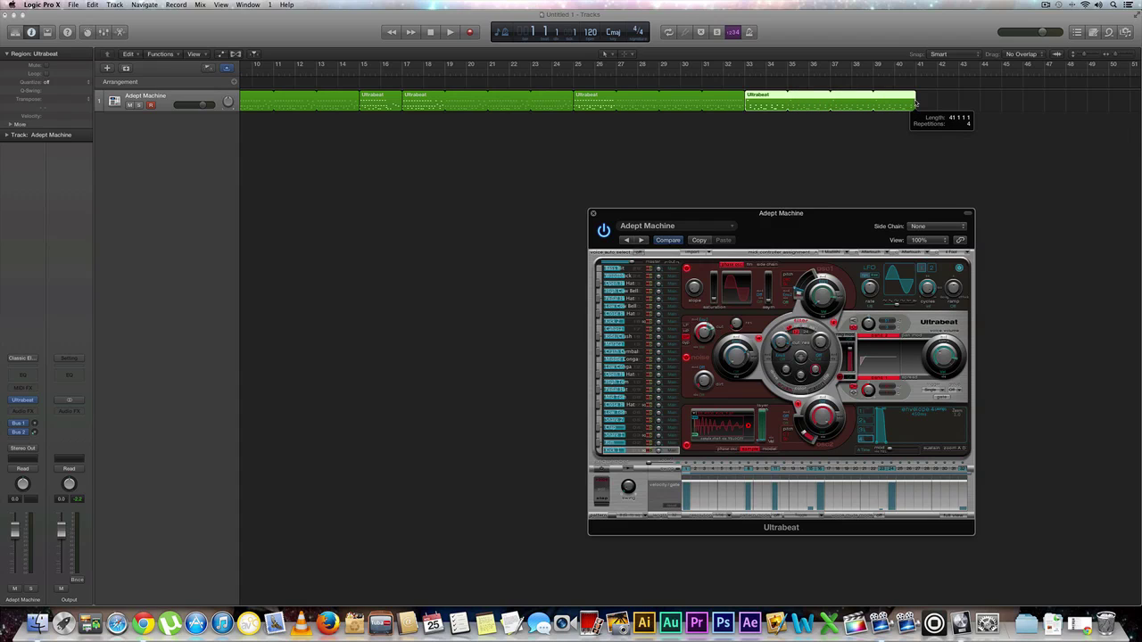
drag(916, 102, 1096, 100)
click(839, 178)
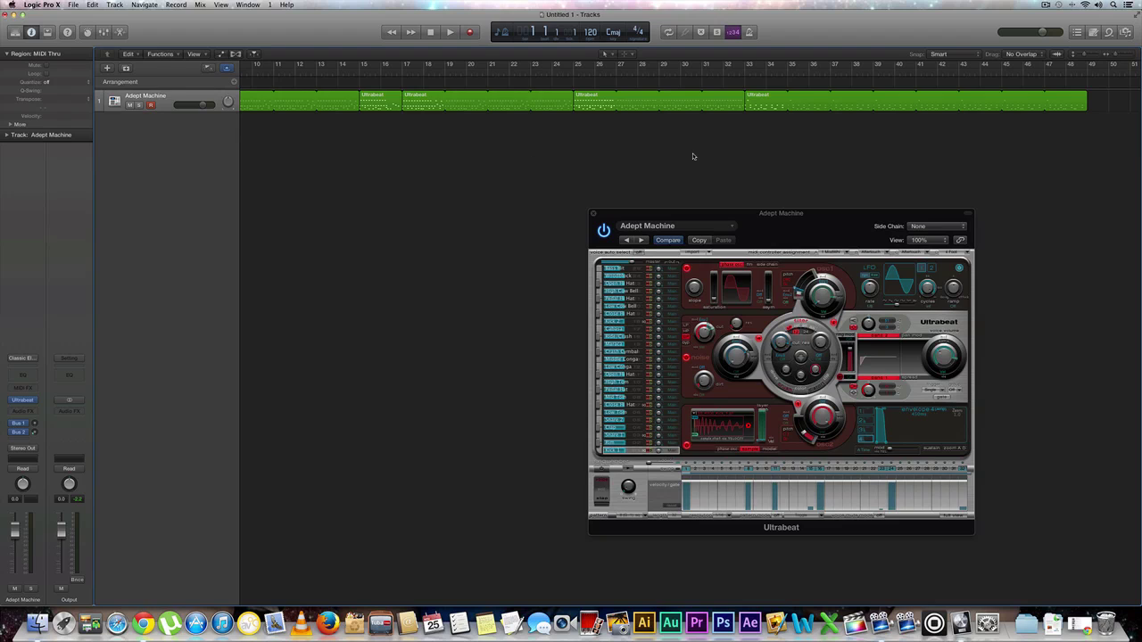
Step: Select the existing regions, copy them, and paste the copy starting at bar 49
drag(725, 146, 231, 107)
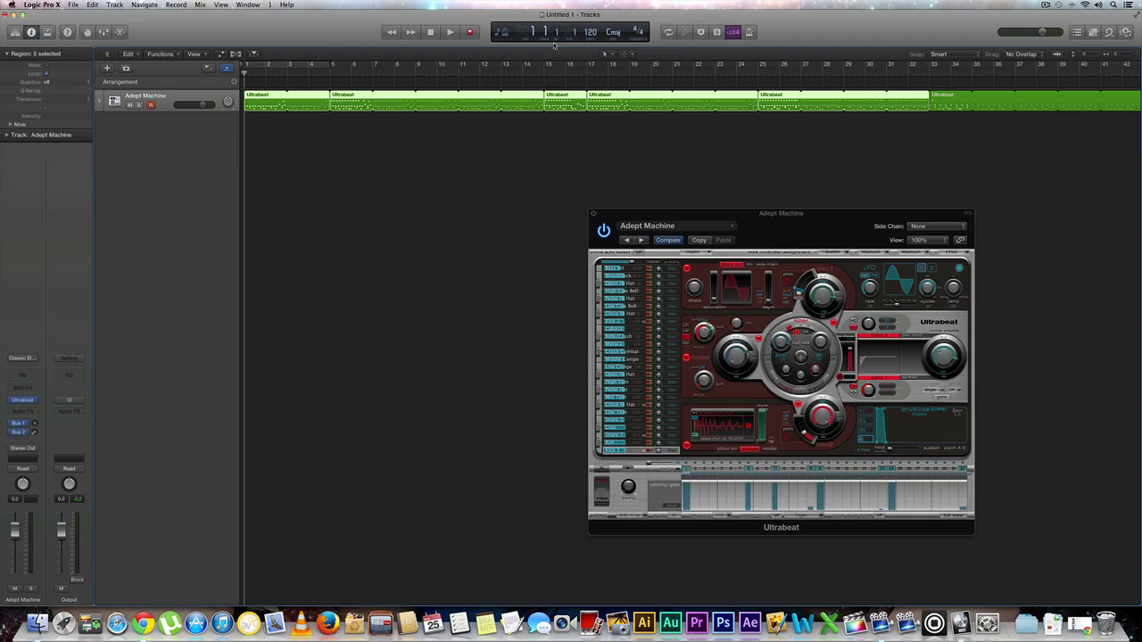
scroll(887, 175, right, 10)
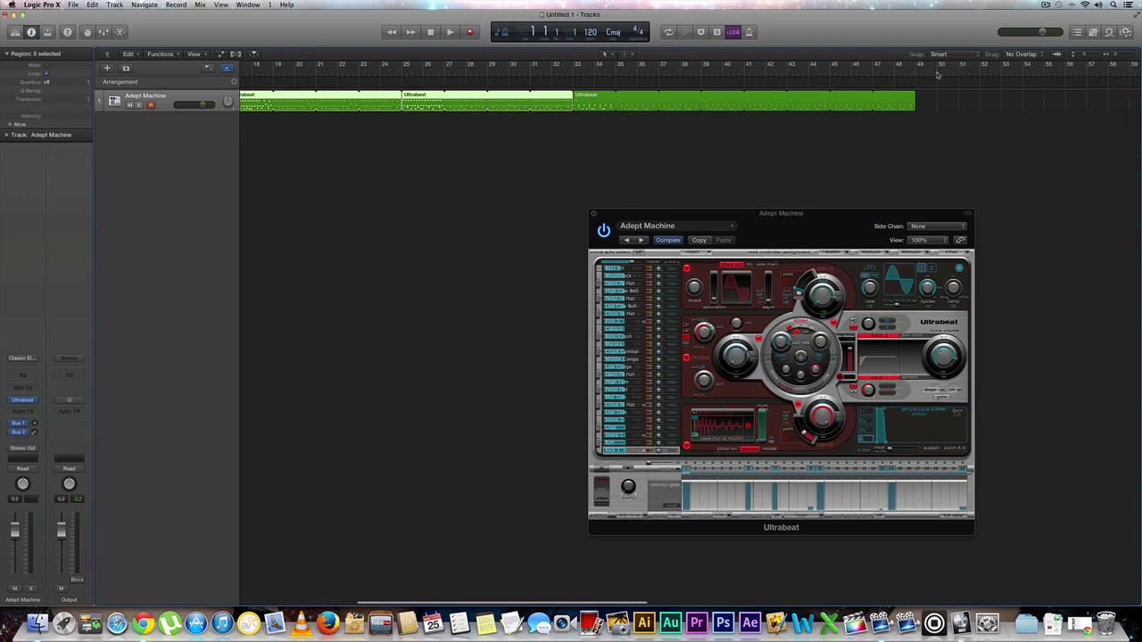
drag(937, 75, 916, 75)
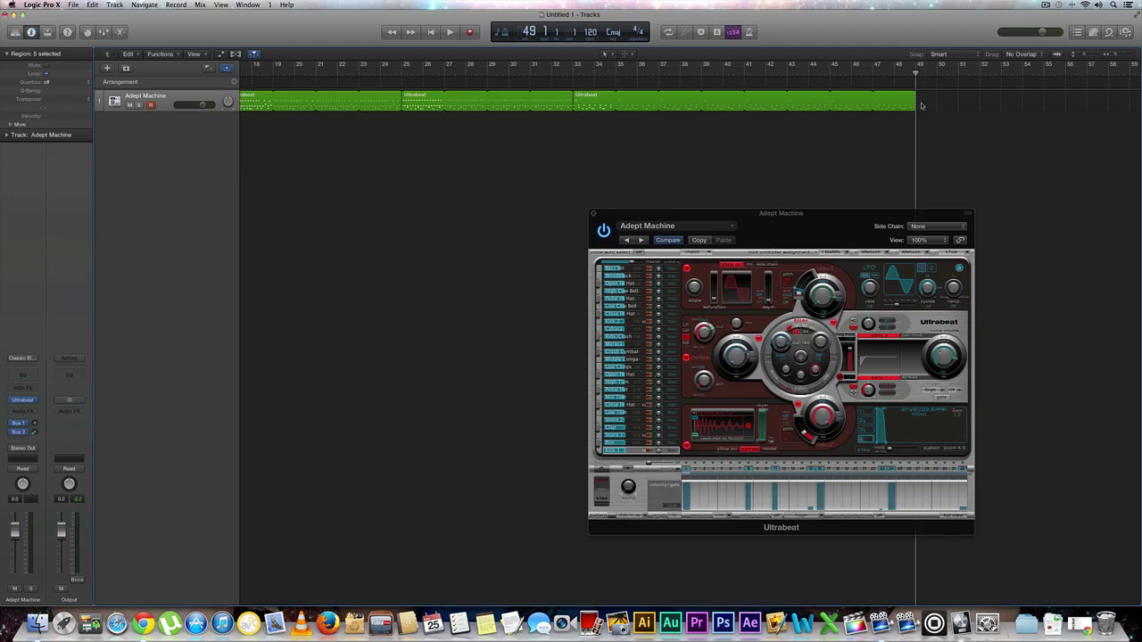
key(super+v)
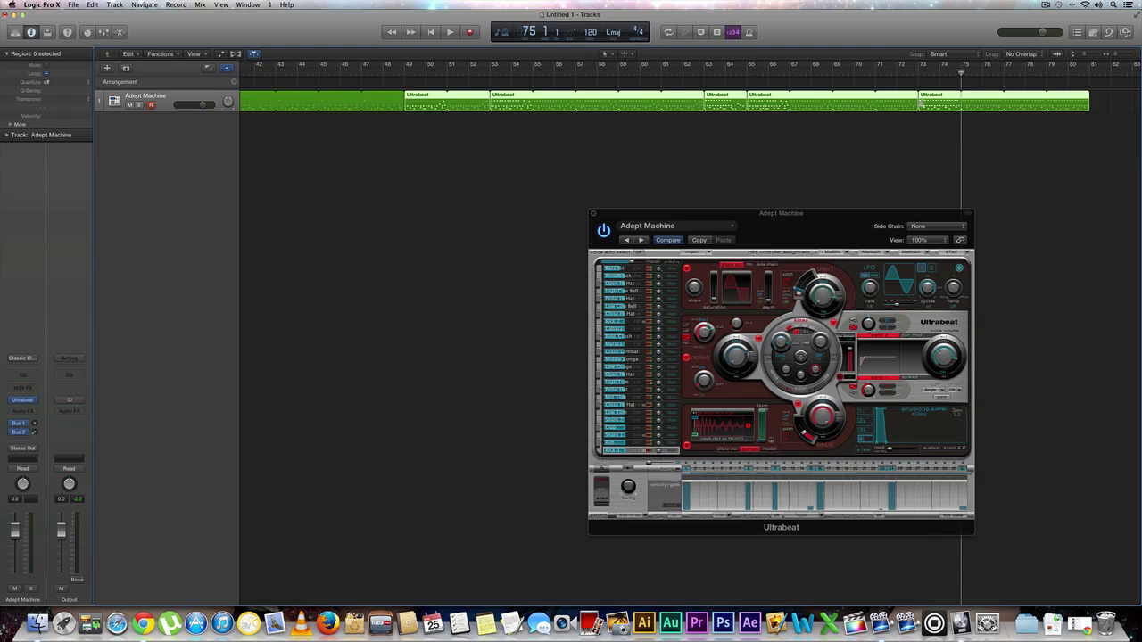
Step: Paste further copies of the bar 42–49 region at bars 81 and 97
click(310, 107)
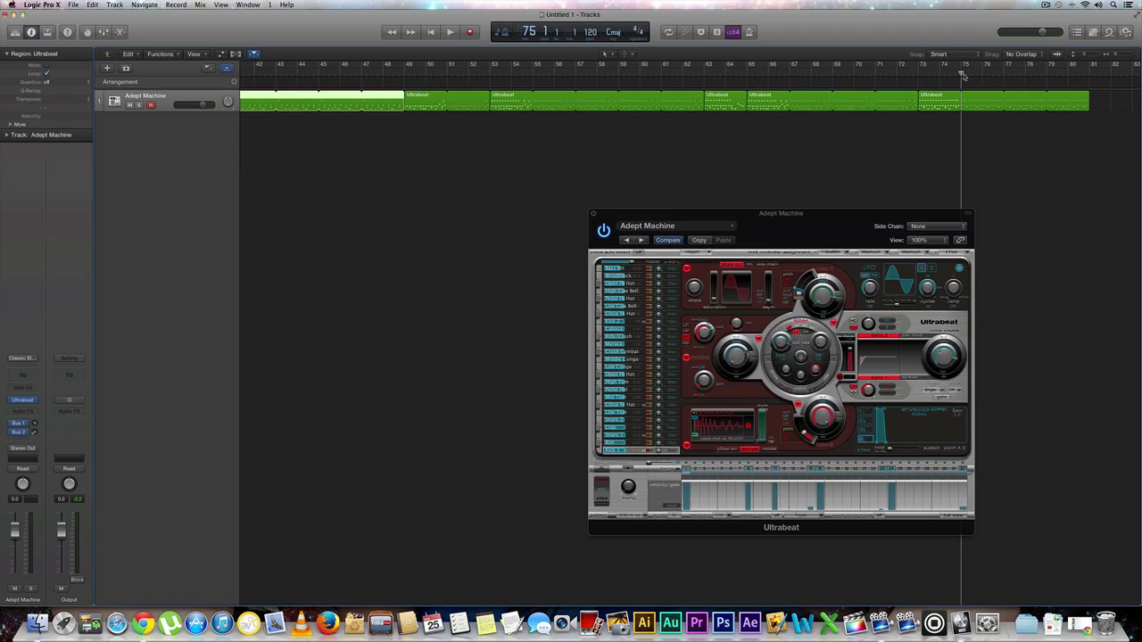
drag(966, 77, 1088, 85)
scroll(1062, 150, right, 10)
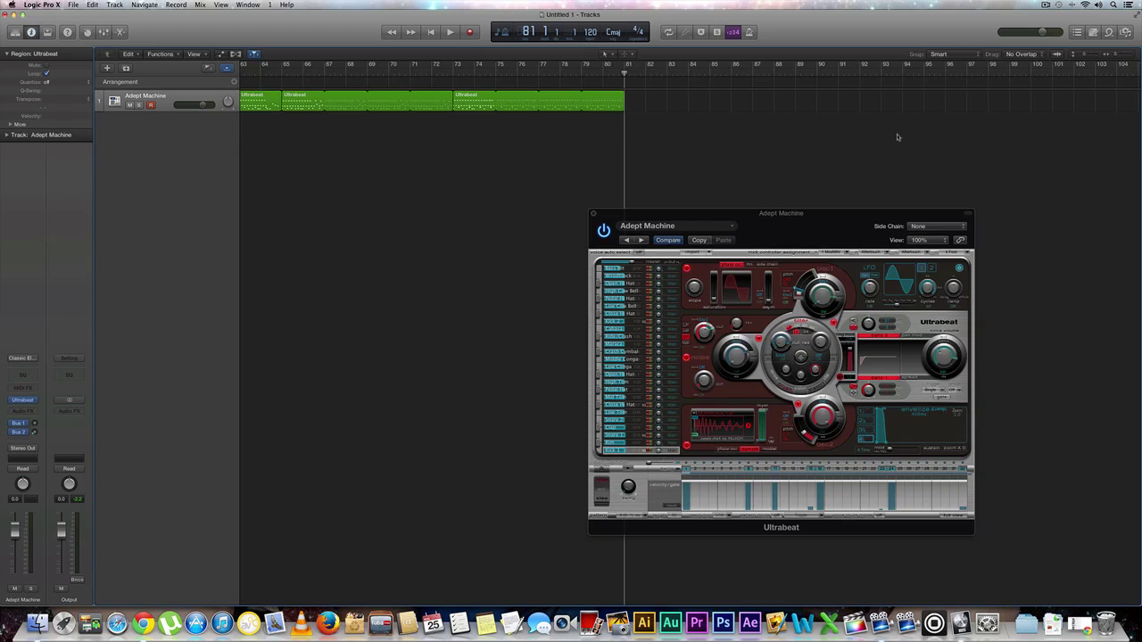
key(super+v)
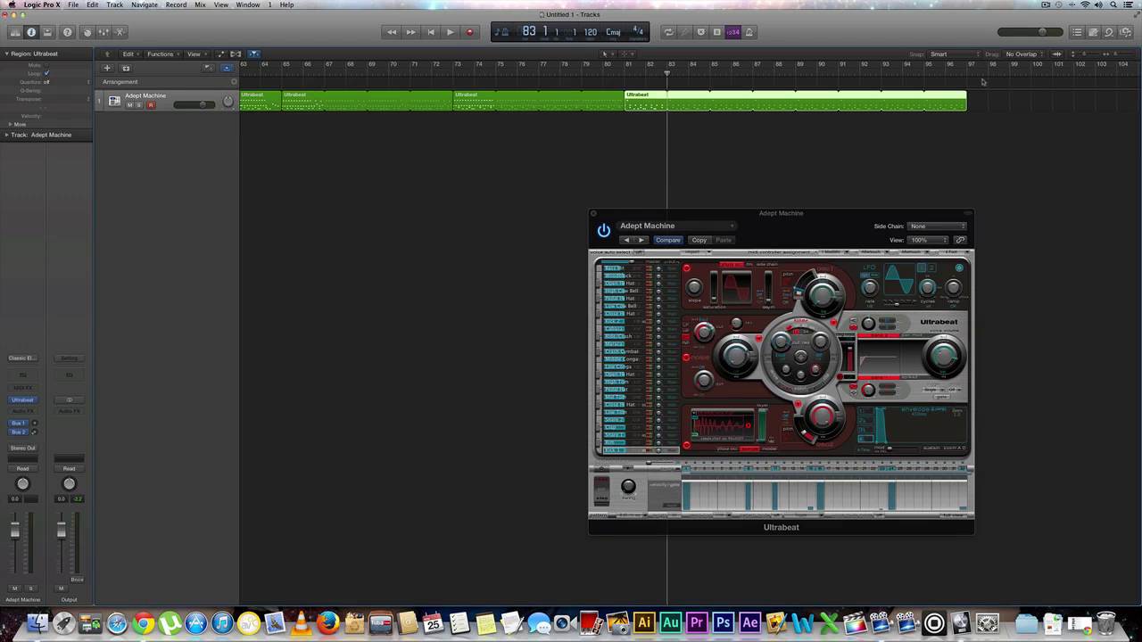
mouse_move(947, 71)
mouse_down()
mouse_move(982, 73)
mouse_move(968, 75)
mouse_up()
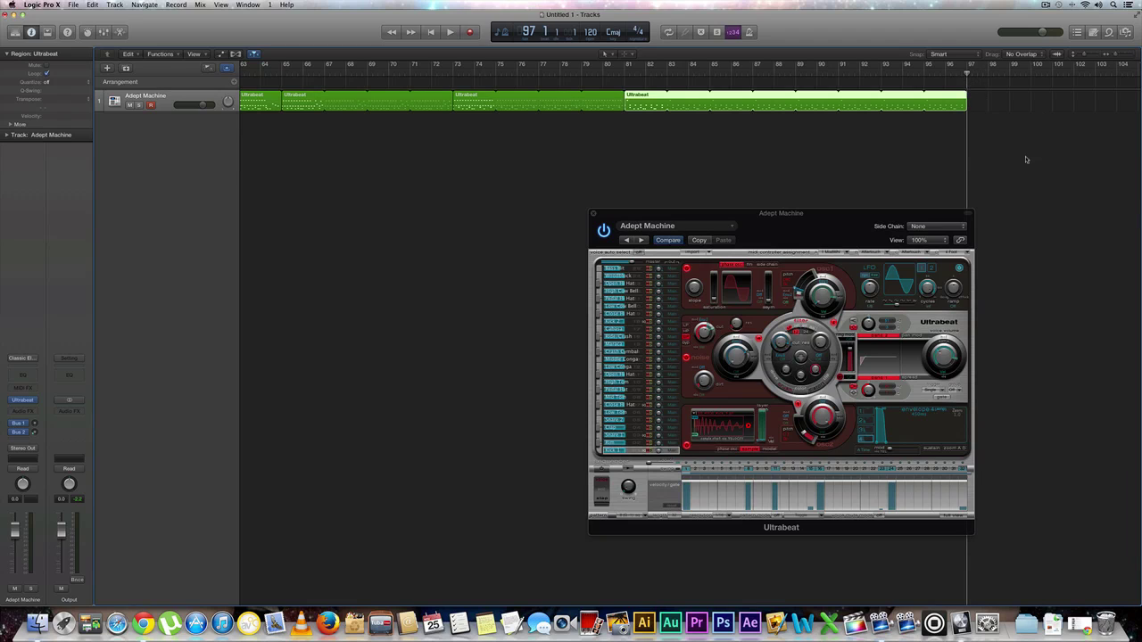
key(period)
key(period)
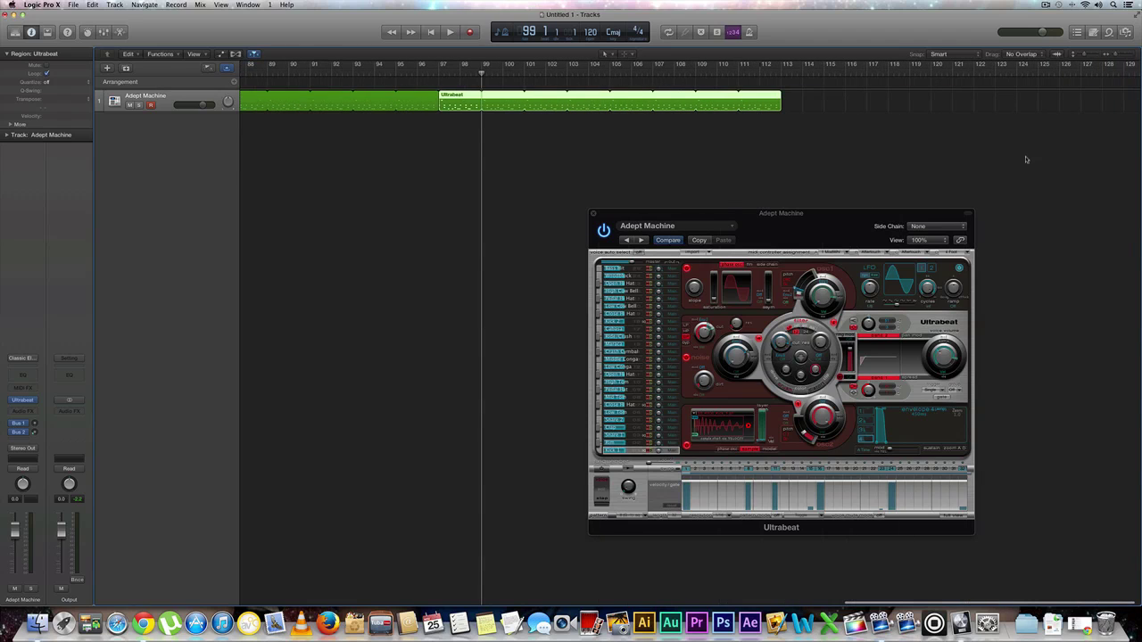
Step: Move the playhead to bar 113 and set the LCD display to Beats & Time
click(781, 75)
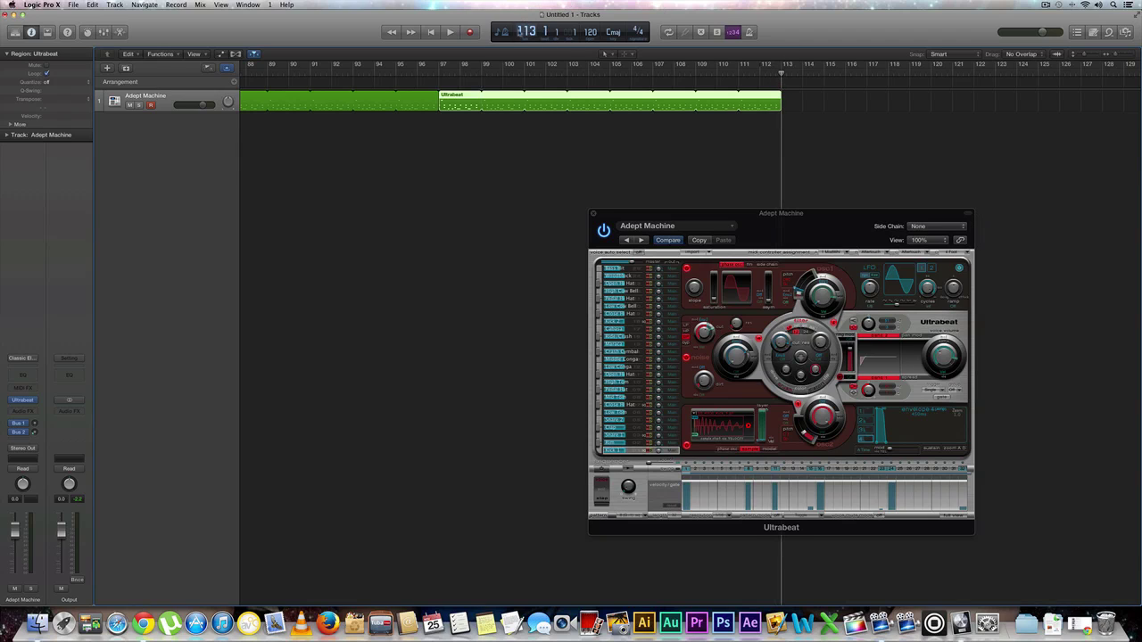
click(503, 32)
click(531, 54)
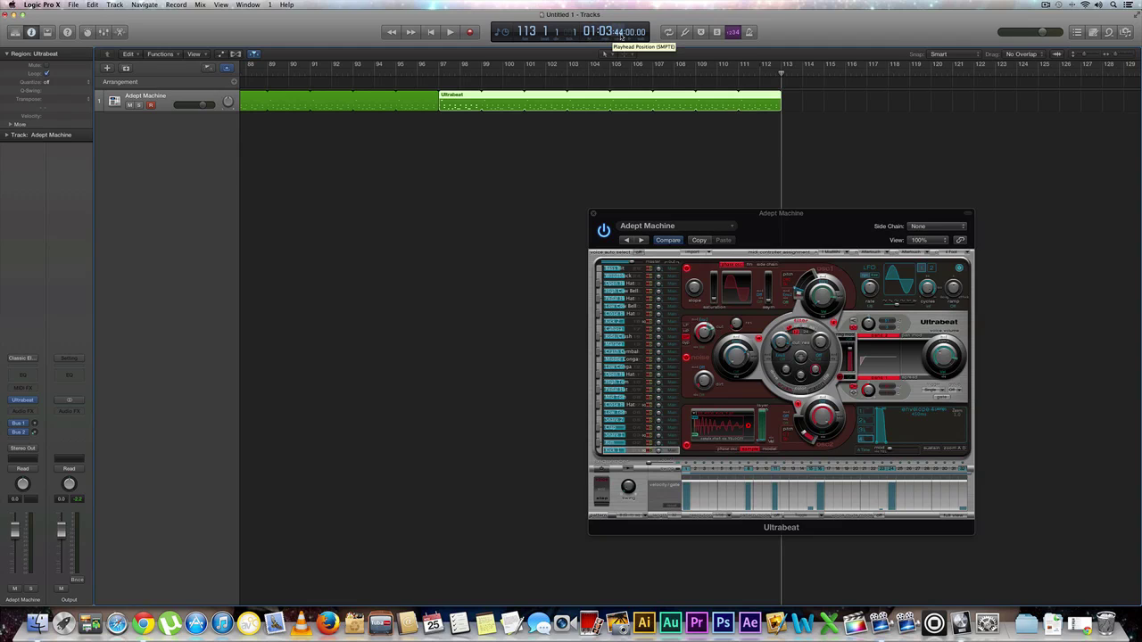
click(837, 149)
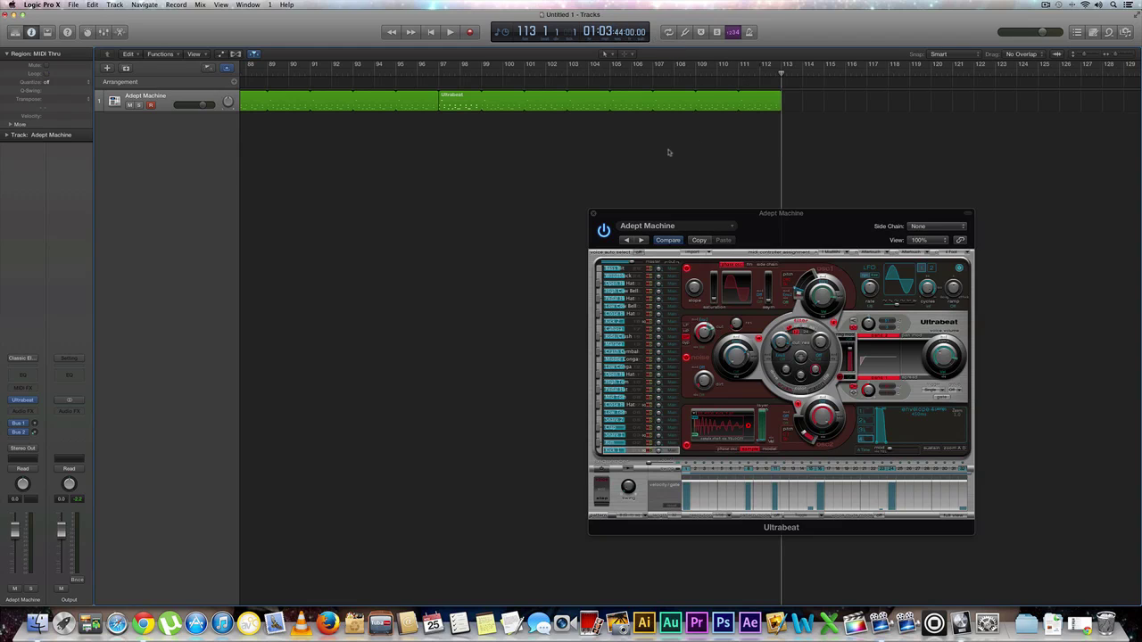